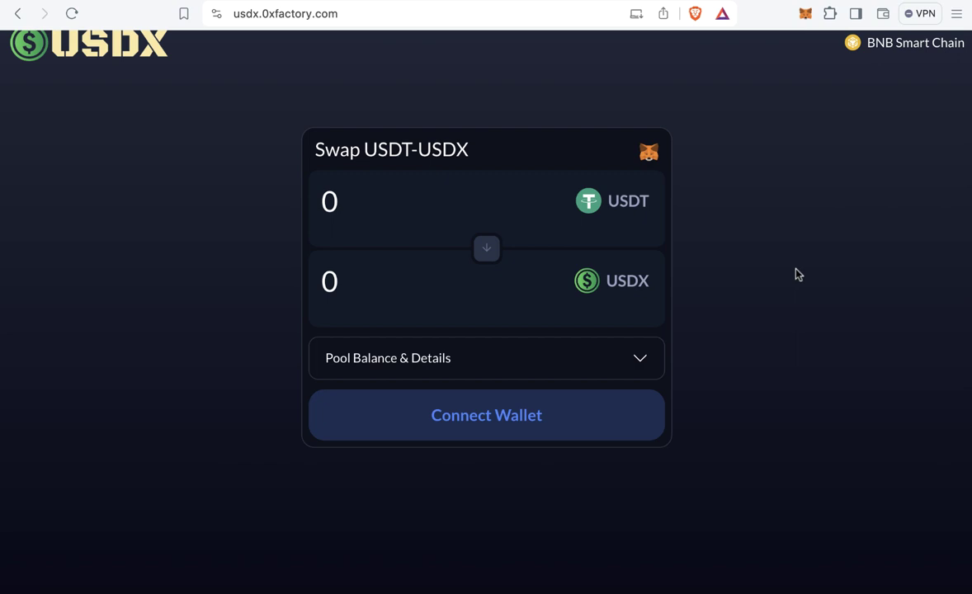
Replace the 0 in the USDT field with 3 so the form quotes 3 USDX
{"action": "scroll", "coordinate": [797, 273], "scroll_direction": "up", "scroll_amount": 1}
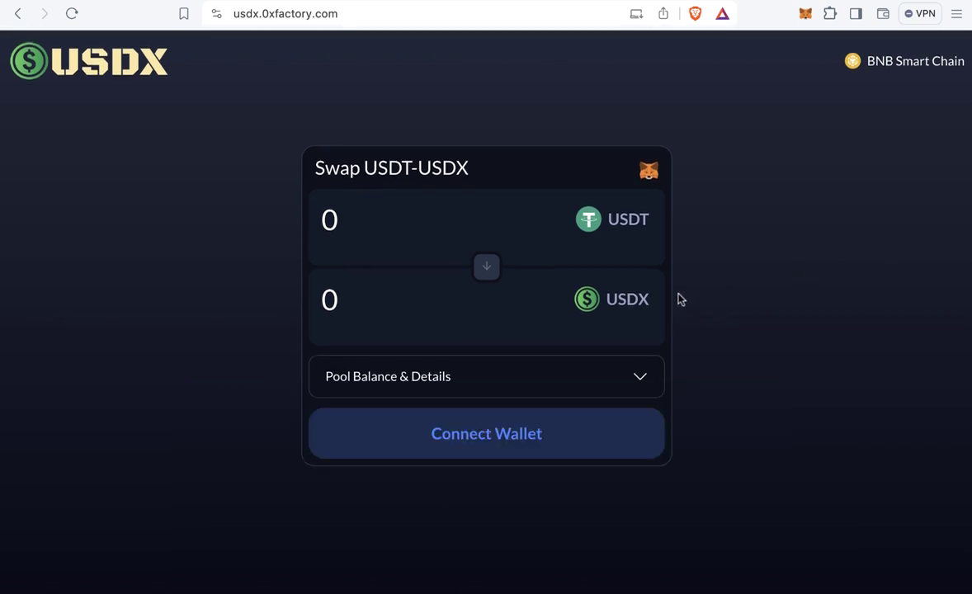
{"action": "left_click", "coordinate": [357, 221]}
{"action": "left_click_drag", "start_coordinate": [353, 220], "coordinate": [258, 214]}
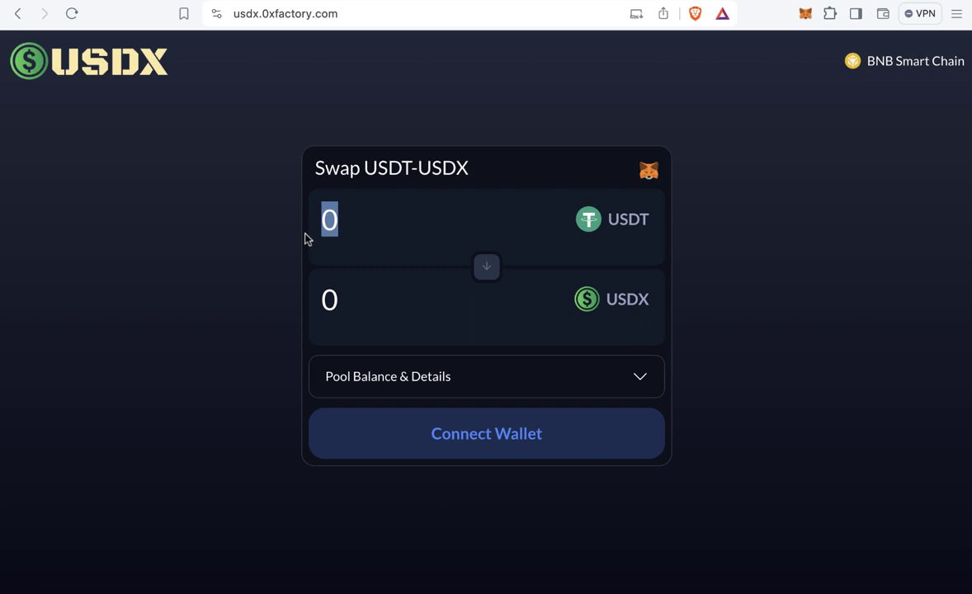
{"action": "type", "text": "3"}
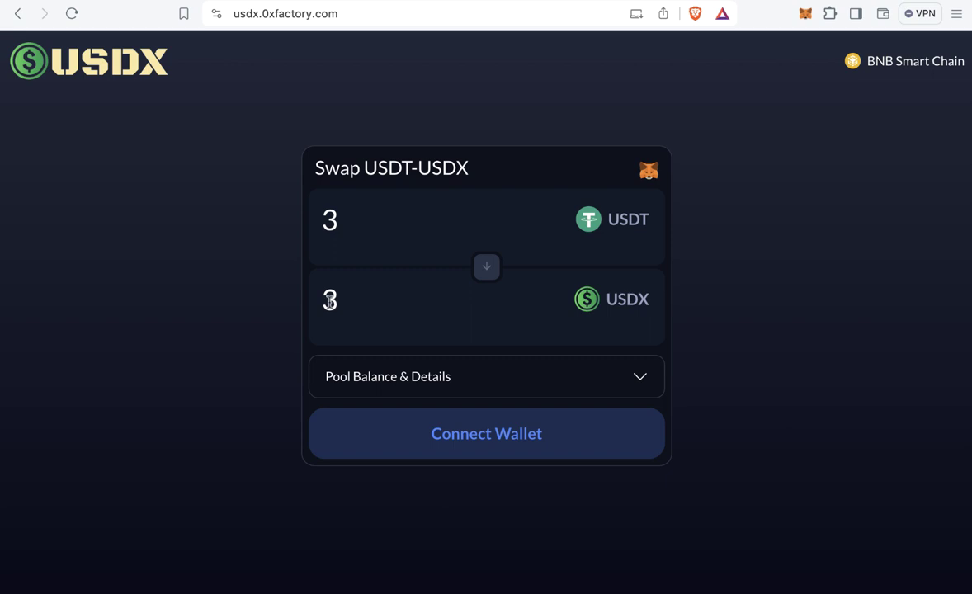
Connect the MetaMask wallet to USDX Swap and grant the site permission
{"action": "left_click", "coordinate": [487, 435]}
{"action": "scroll", "coordinate": [774, 319], "scroll_direction": "down", "scroll_amount": 2}
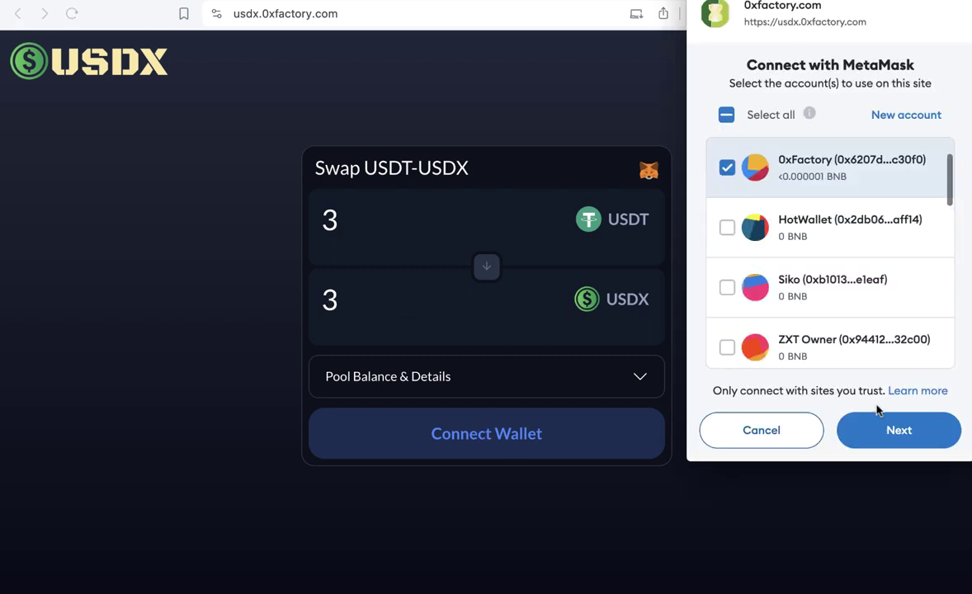
{"action": "left_click", "coordinate": [883, 429]}
{"action": "left_click", "coordinate": [901, 431]}
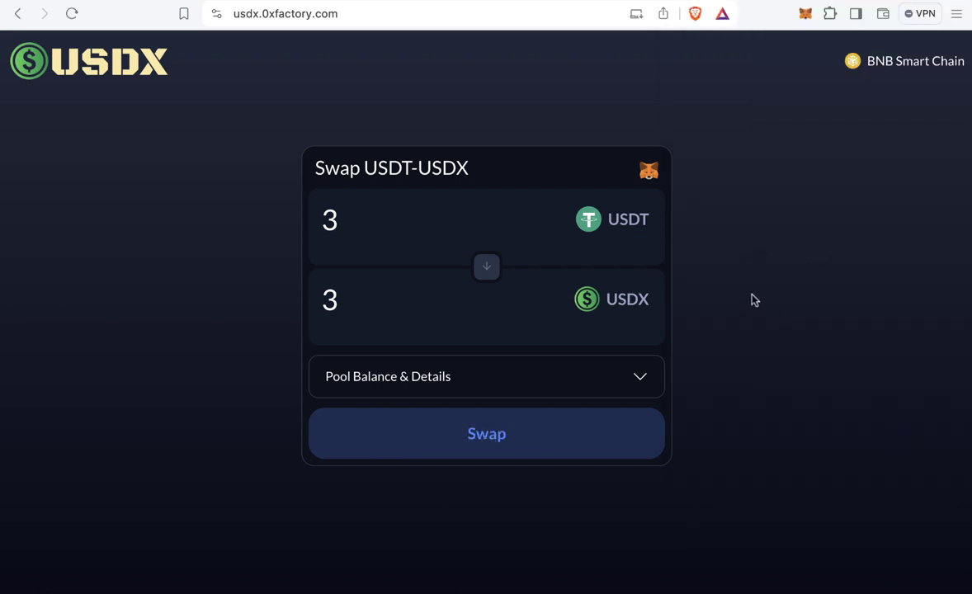
Start the swap, approve a 3 USDT spending cap in MetaMask, and confirm the transaction
{"action": "left_click", "coordinate": [475, 438]}
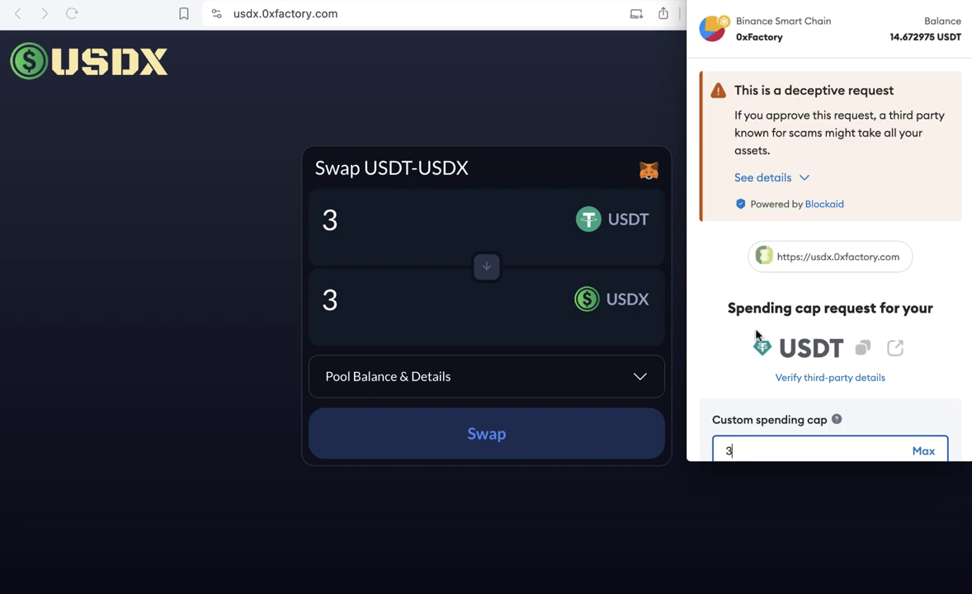
{"action": "scroll", "coordinate": [757, 335], "scroll_direction": "down", "scroll_amount": 5}
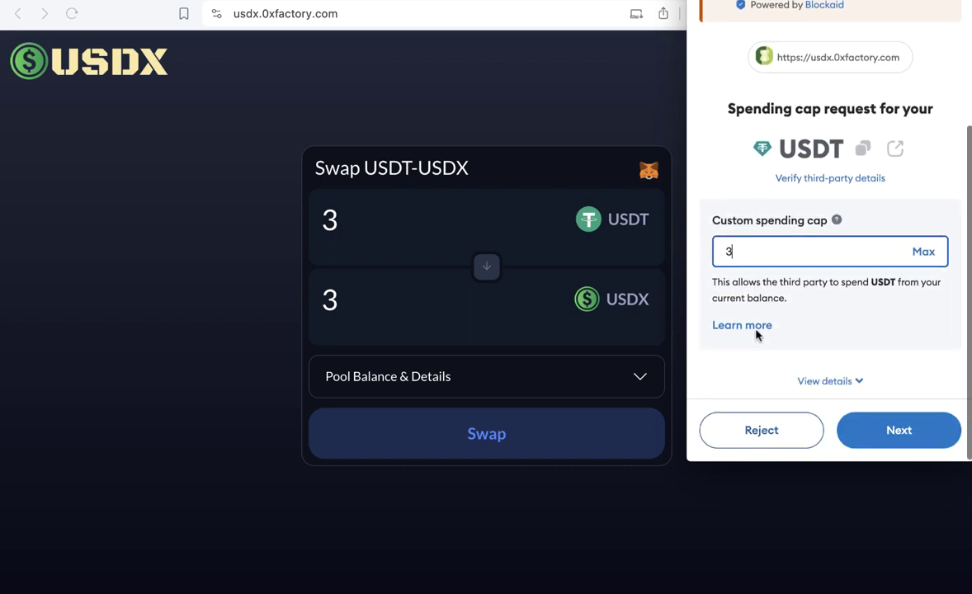
{"action": "double_click", "coordinate": [733, 252]}
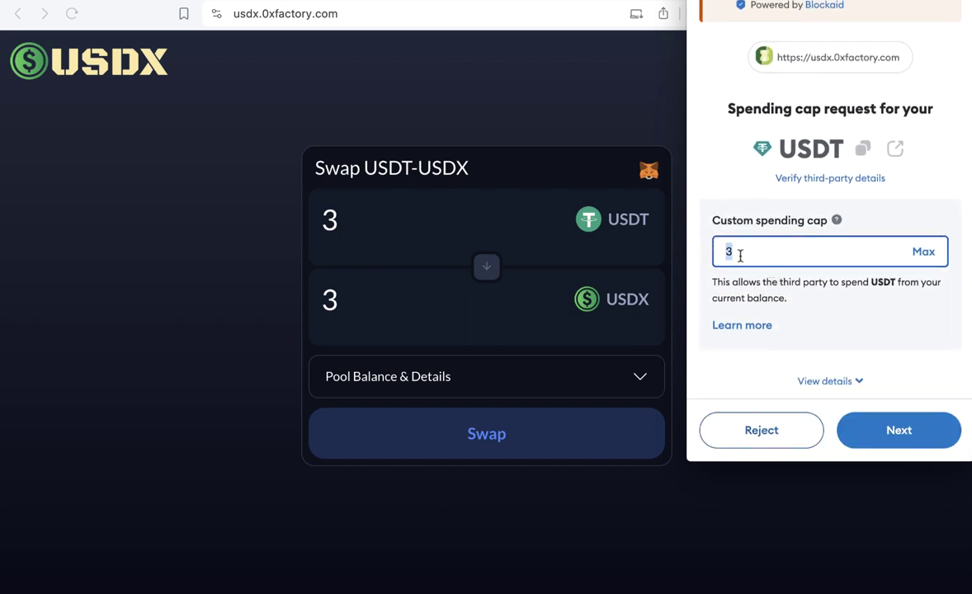
{"action": "left_click", "coordinate": [873, 429]}
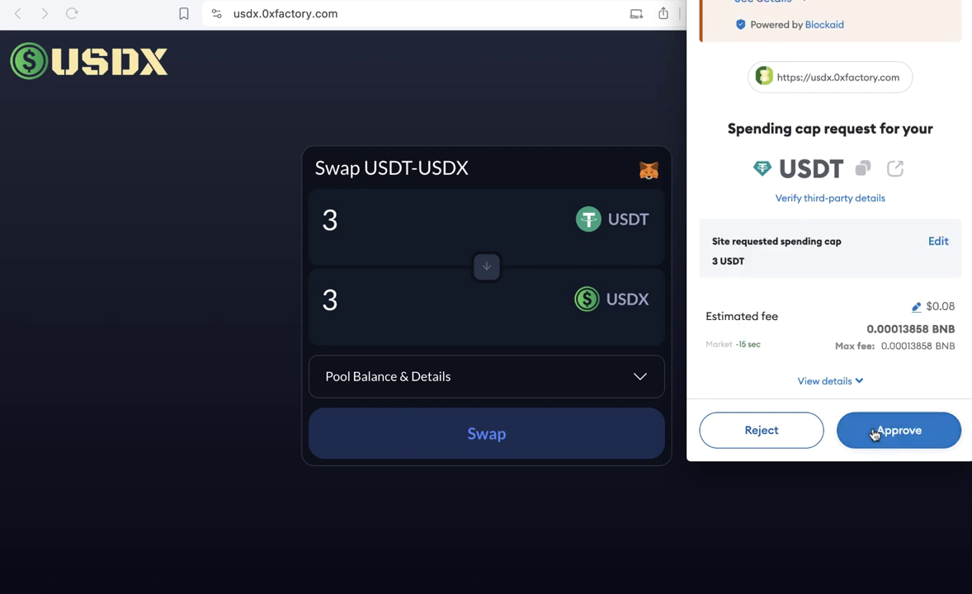
{"action": "left_click", "coordinate": [873, 433]}
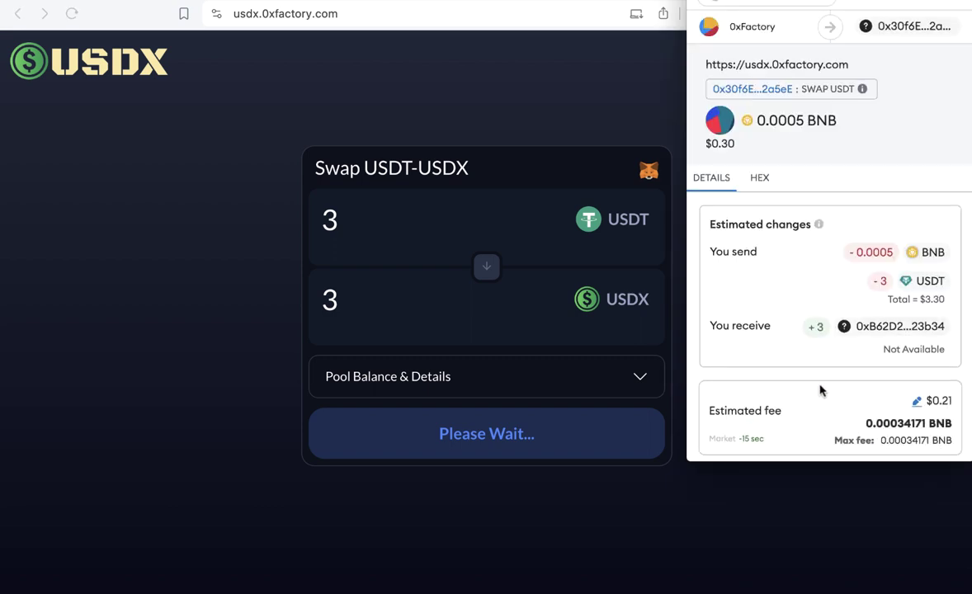
{"action": "scroll", "coordinate": [819, 390], "scroll_direction": "down", "scroll_amount": 2}
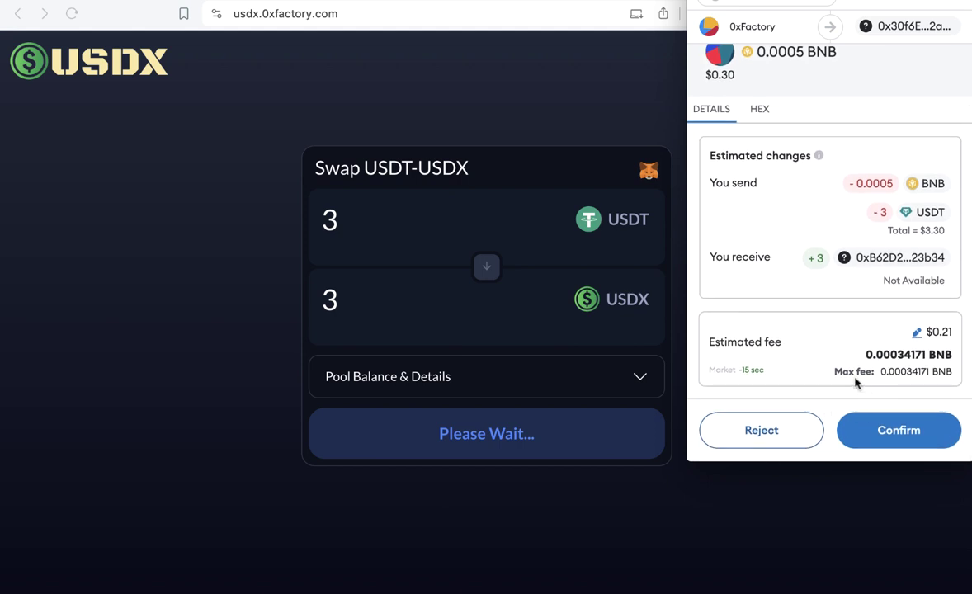
{"action": "left_click", "coordinate": [866, 429]}
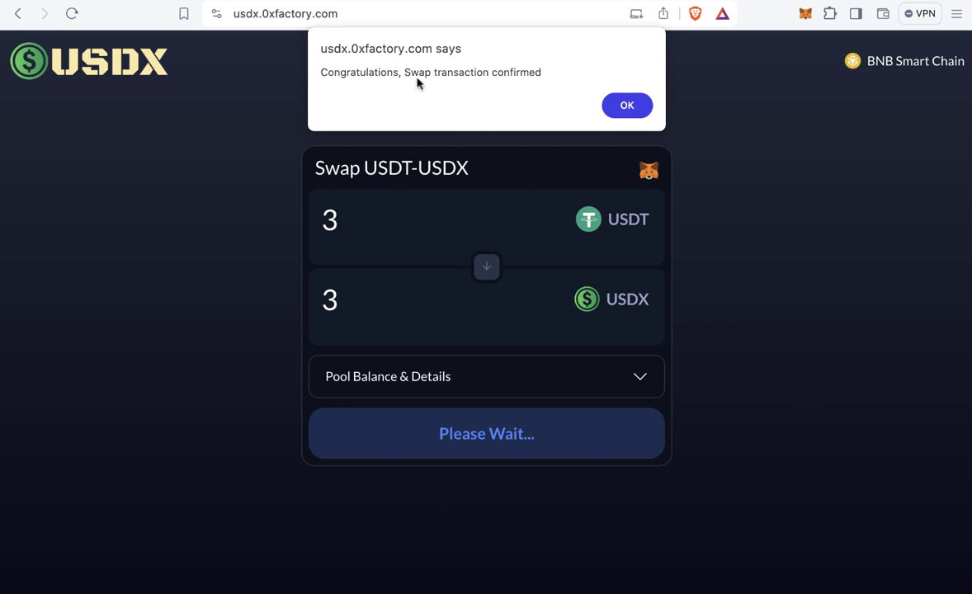
Dismiss the swap-confirmed message and add the USDX token to MetaMask's token list
{"action": "key", "text": "Return"}
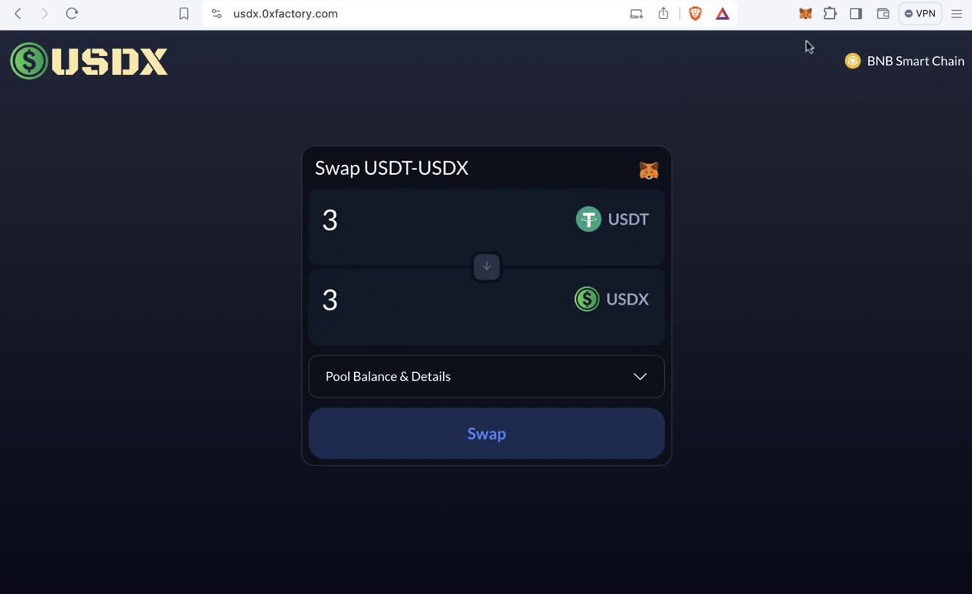
{"action": "left_click", "coordinate": [805, 13]}
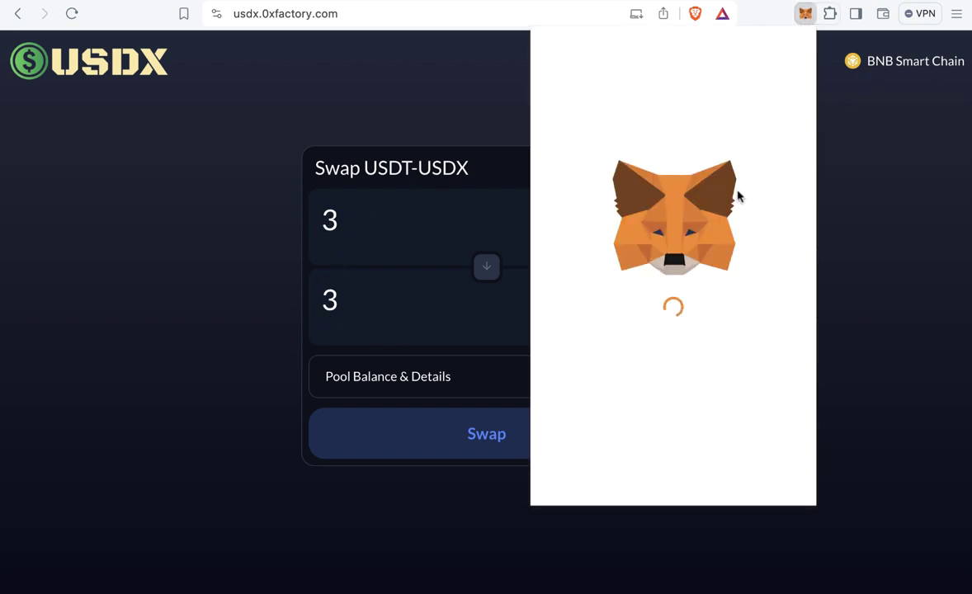
{"action": "left_click", "coordinate": [415, 220]}
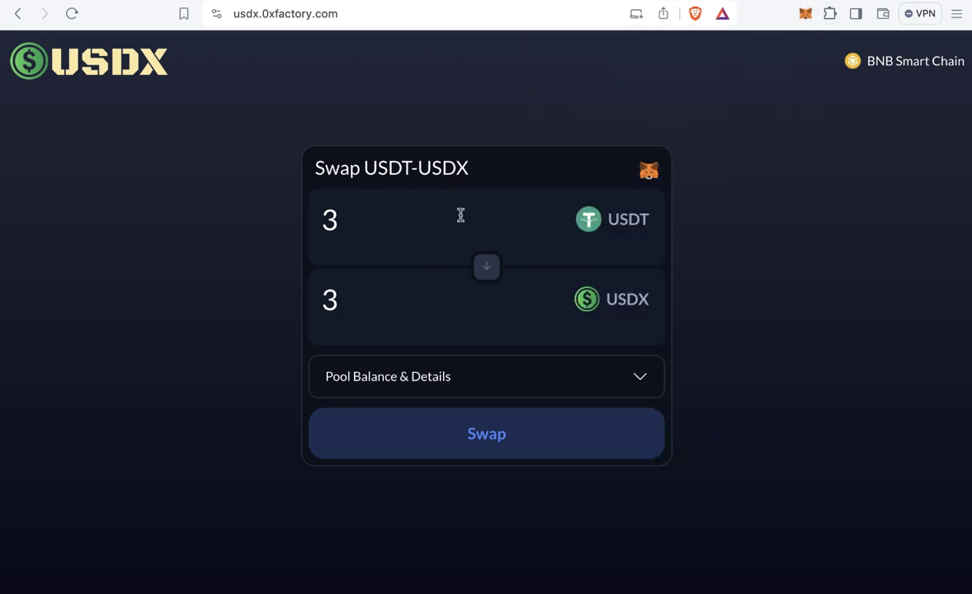
{"action": "left_click", "coordinate": [648, 172]}
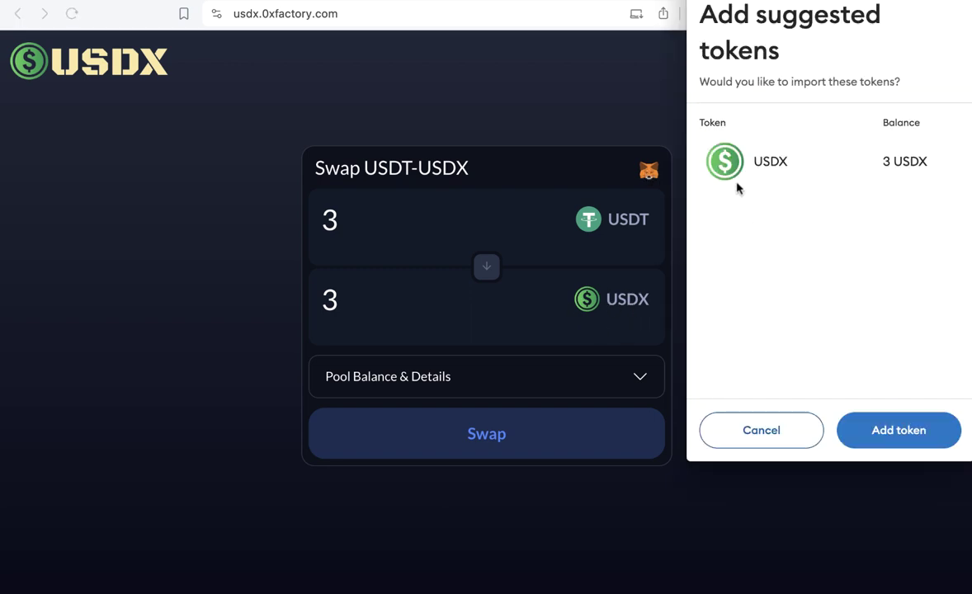
{"action": "mouse_move", "coordinate": [918, 160]}
{"action": "left_mouse_down"}
{"action": "mouse_move", "coordinate": [868, 170]}
{"action": "mouse_move", "coordinate": [931, 162]}
{"action": "left_mouse_up"}
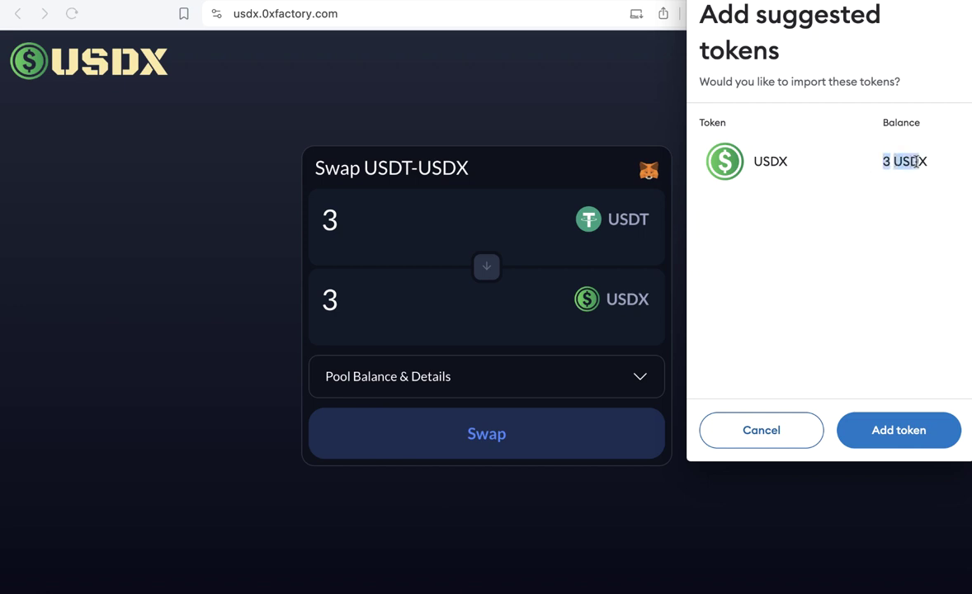
{"action": "left_click", "coordinate": [885, 431]}
Review MetaMask's activity and token balances showing 3 USDX, then close the wallet
{"action": "left_click", "coordinate": [806, 14]}
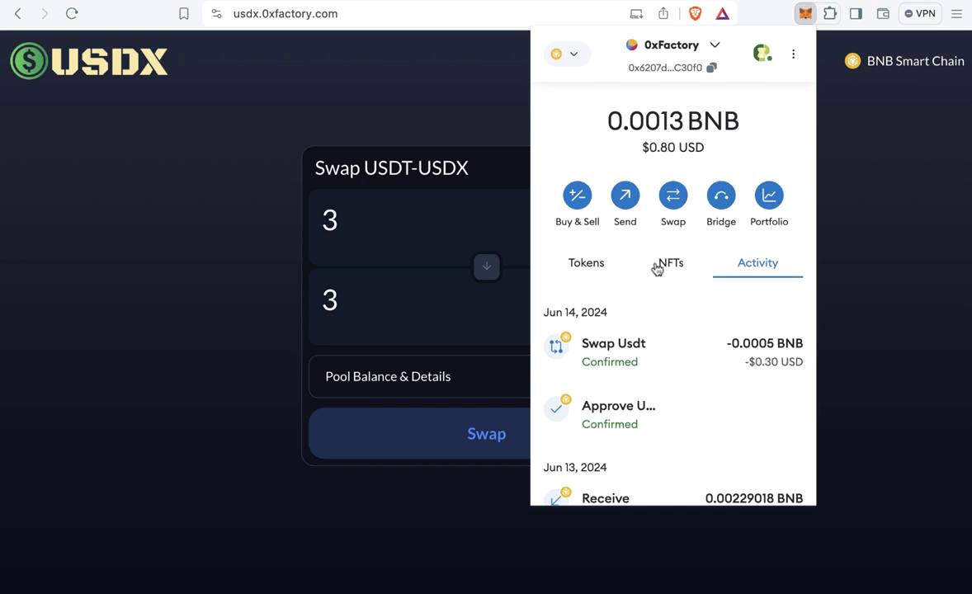
{"action": "scroll", "coordinate": [660, 268], "scroll_direction": "down", "scroll_amount": 3}
{"action": "scroll", "coordinate": [662, 273], "scroll_direction": "up", "scroll_amount": 3}
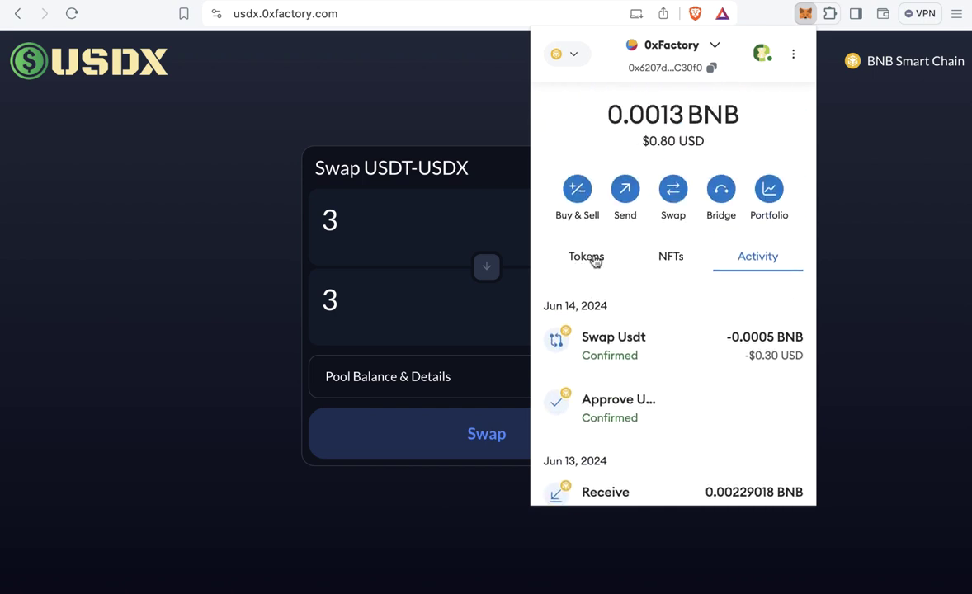
{"action": "left_click", "coordinate": [591, 258]}
{"action": "scroll", "coordinate": [651, 295], "scroll_direction": "down", "scroll_amount": 3}
{"action": "scroll", "coordinate": [732, 288], "scroll_direction": "down", "scroll_amount": 2}
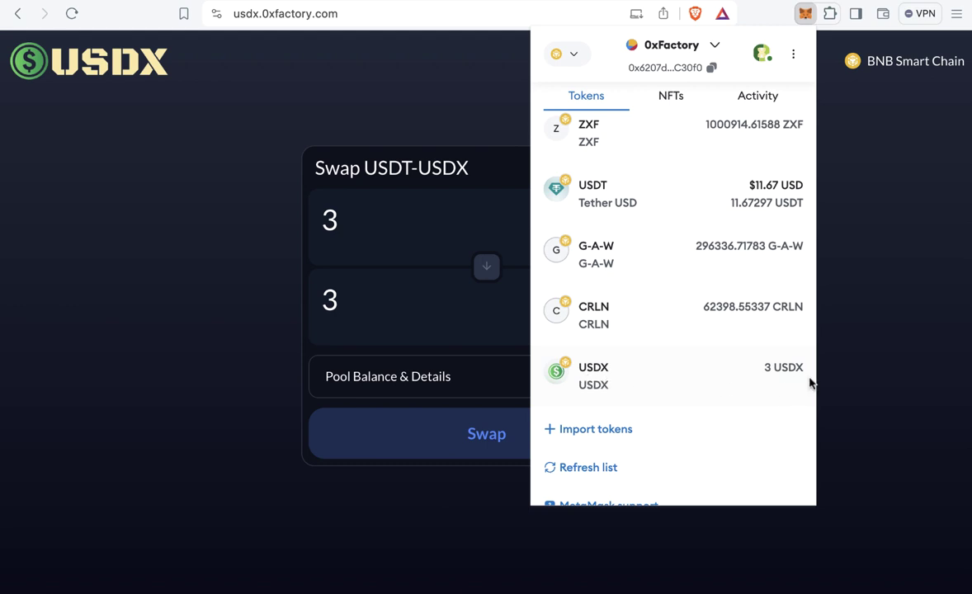
{"action": "left_click", "coordinate": [852, 365]}
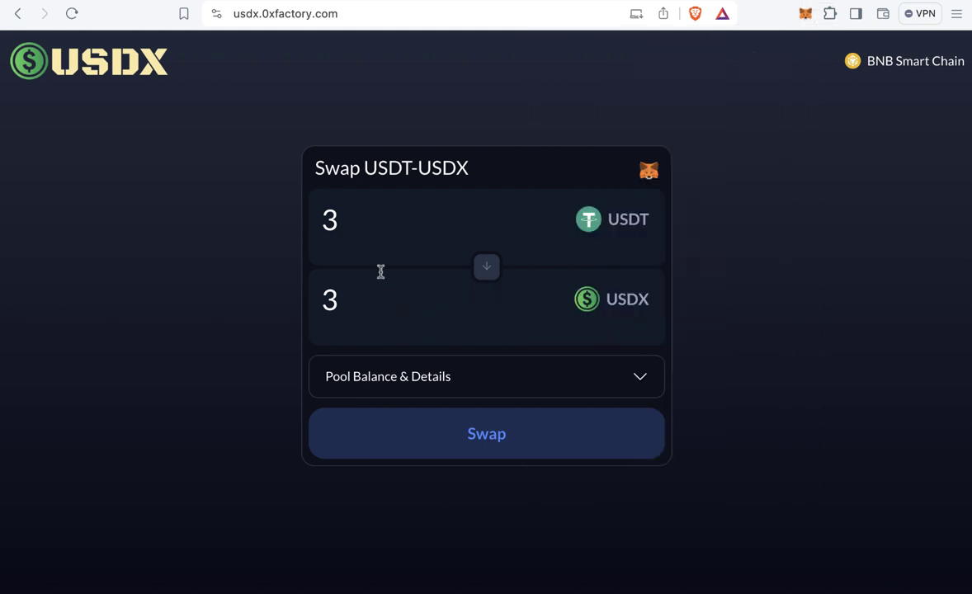
Reverse the swap direction, check wallet balances, and enter 3 USDX to receive 3 USDT
{"action": "left_click", "coordinate": [484, 270]}
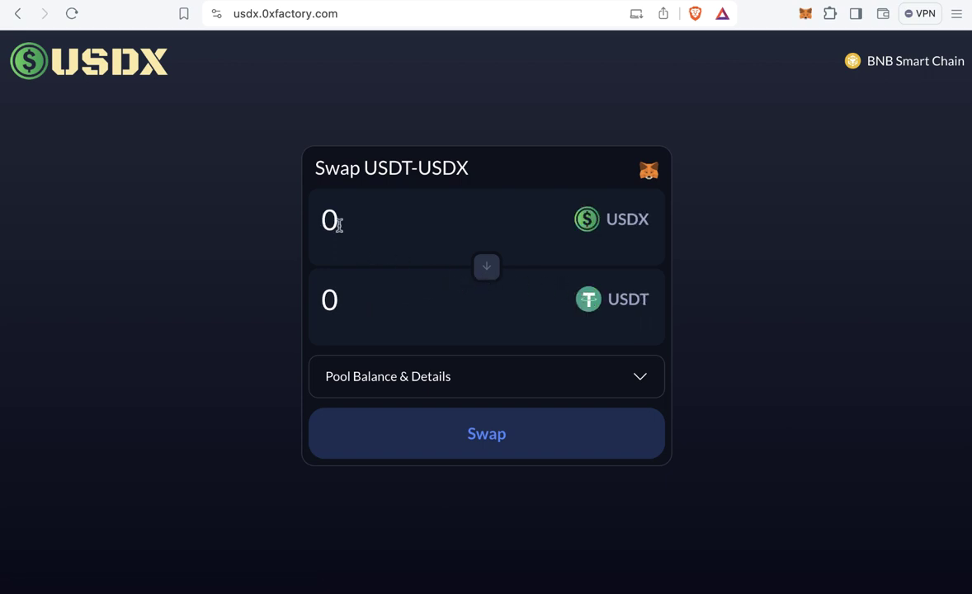
{"action": "left_click", "coordinate": [804, 14]}
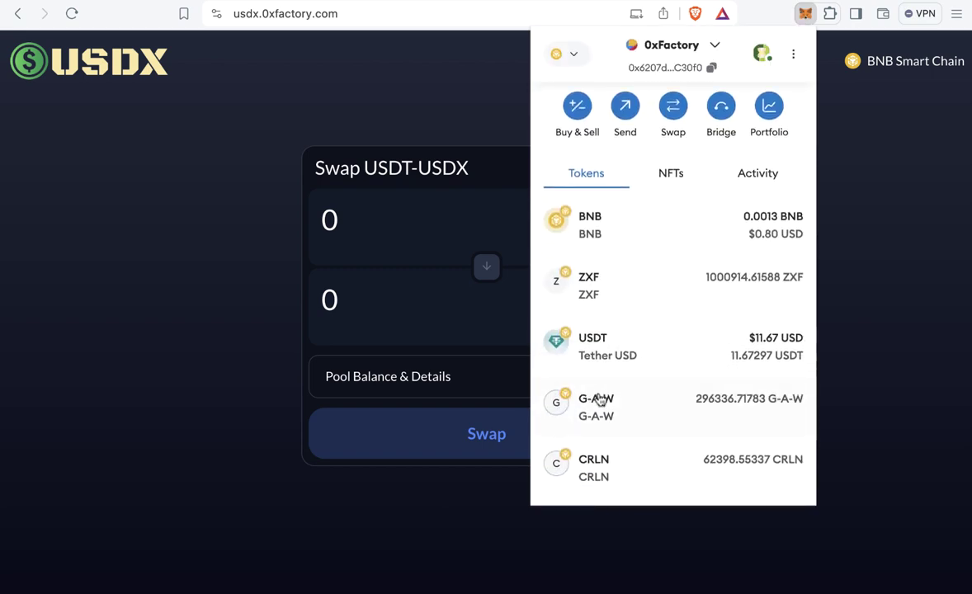
{"action": "scroll", "coordinate": [600, 399], "scroll_direction": "down", "scroll_amount": 3}
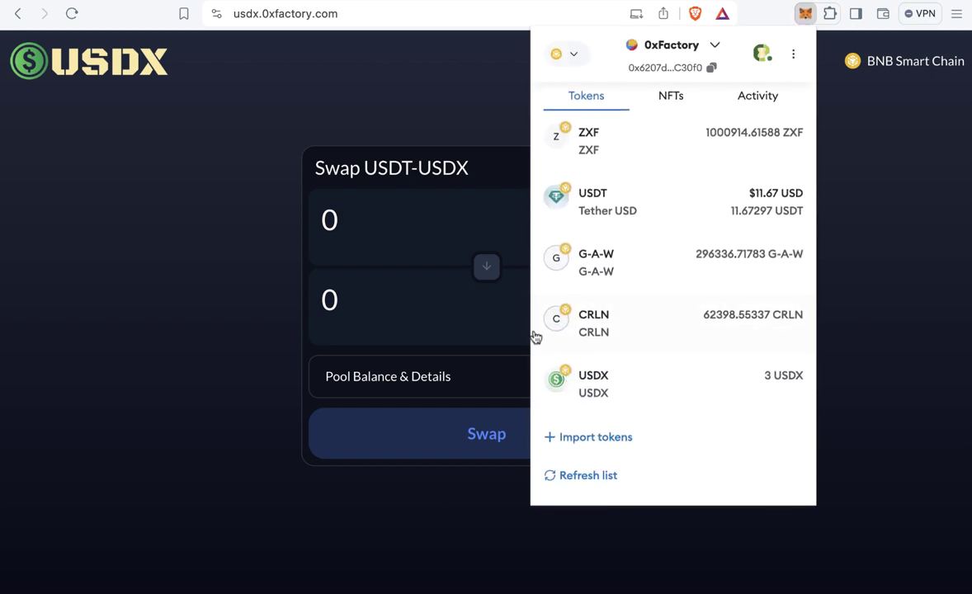
{"action": "left_click", "coordinate": [371, 233]}
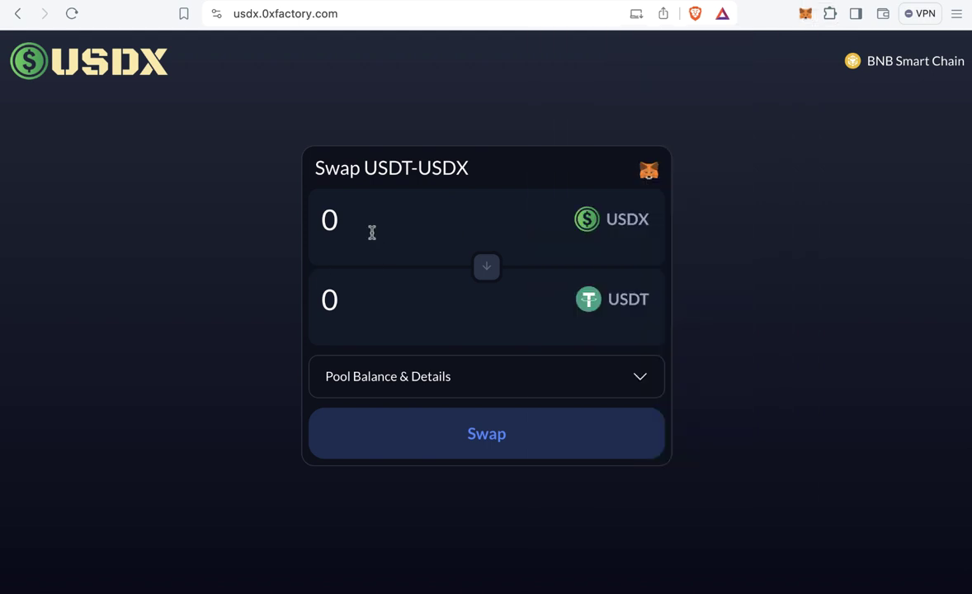
{"action": "left_click_drag", "start_coordinate": [361, 230], "coordinate": [299, 224]}
{"action": "type", "text": "3"}
Approve a 3 USDX spending cap in MetaMask and confirm the 3 USDX-for-3 USDT swap
{"action": "left_click", "coordinate": [527, 437]}
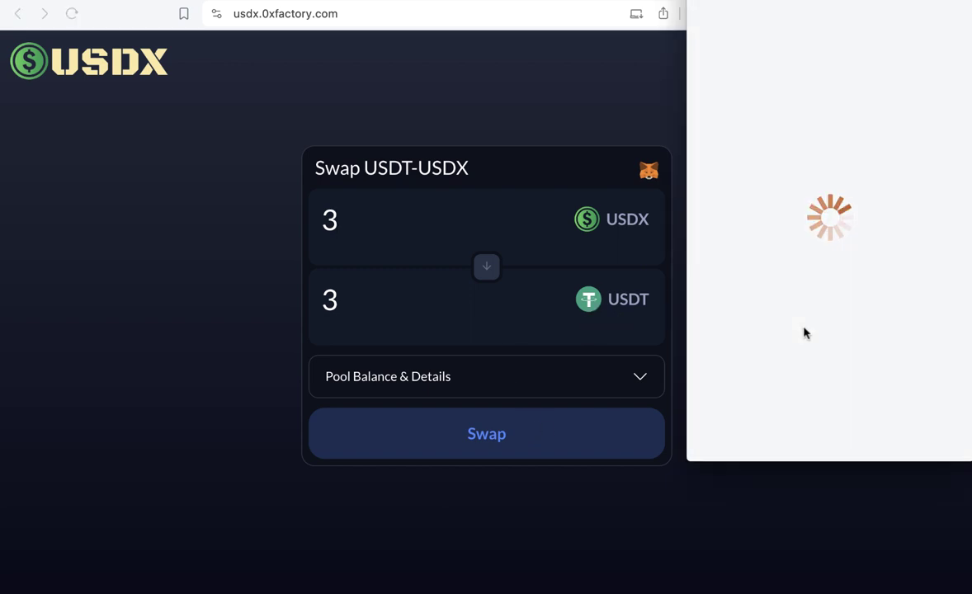
{"action": "scroll", "coordinate": [817, 297], "scroll_direction": "down", "scroll_amount": 4}
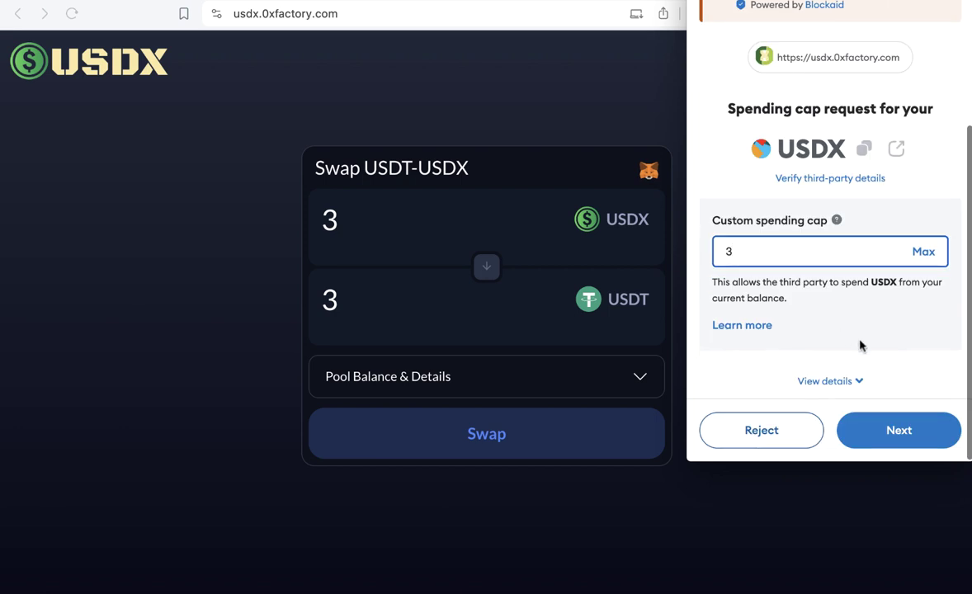
{"action": "left_click", "coordinate": [897, 431]}
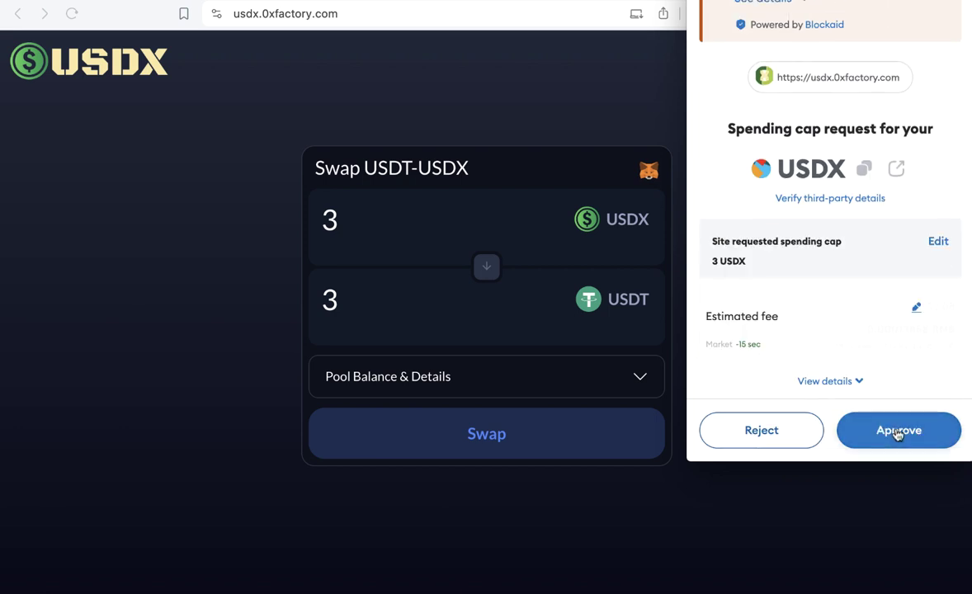
{"action": "left_click", "coordinate": [898, 430]}
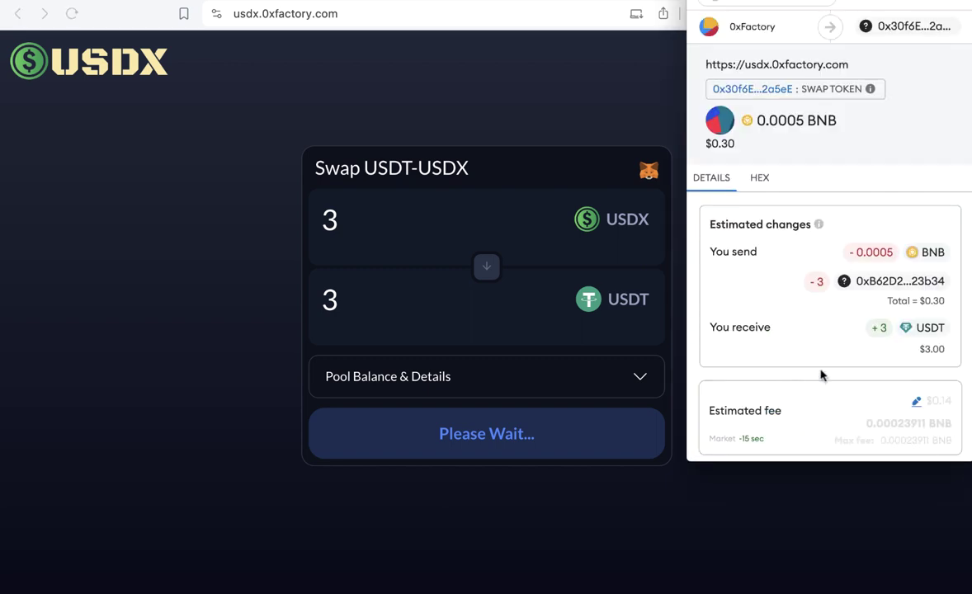
{"action": "scroll", "coordinate": [820, 373], "scroll_direction": "down", "scroll_amount": 2}
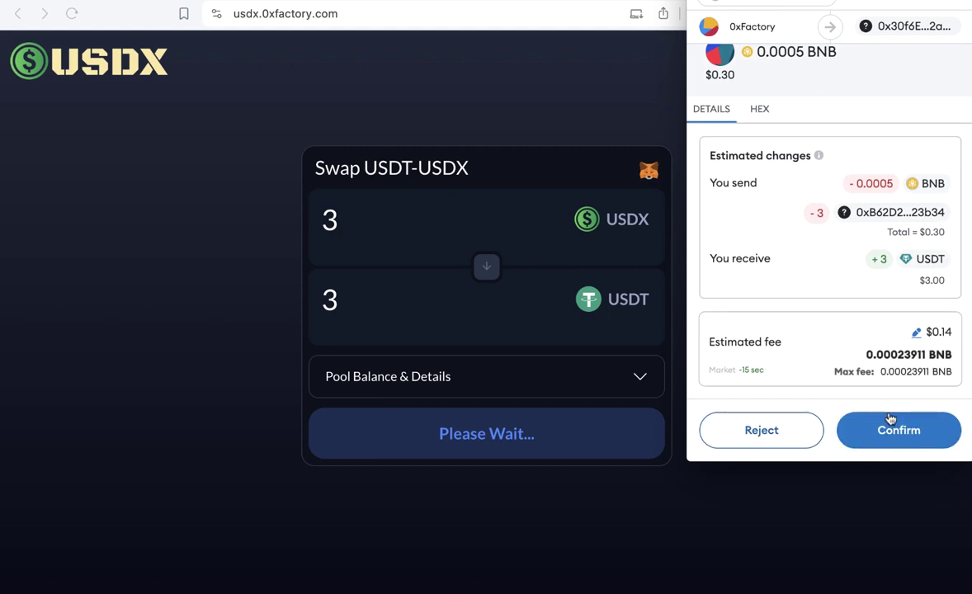
{"action": "left_click", "coordinate": [887, 426]}
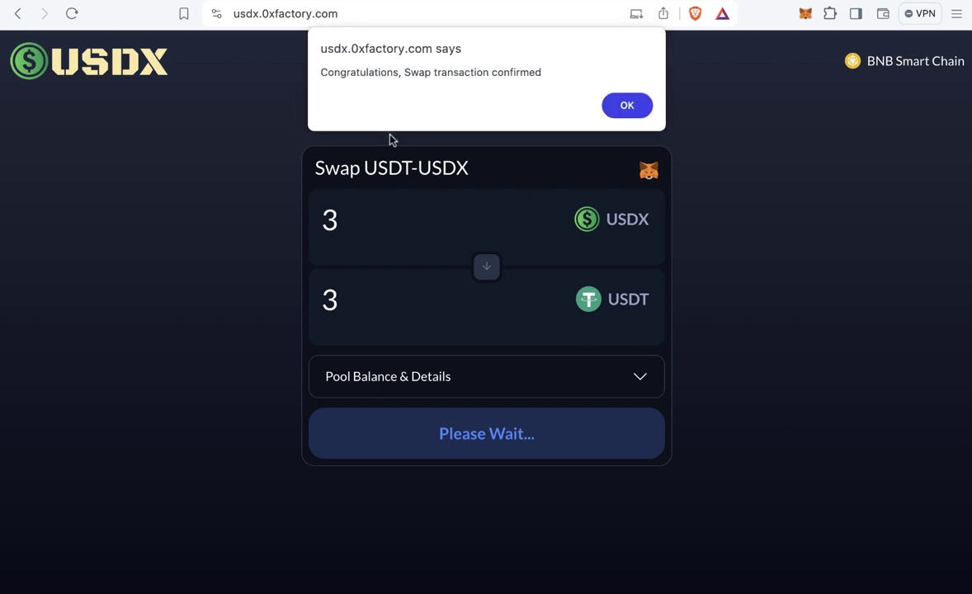
Verify MetaMask holds 14.67297 USDT and 0 USDX, then switch the form back to USDT-to-USDX
{"action": "left_click", "coordinate": [627, 106]}
{"action": "left_click", "coordinate": [804, 14]}
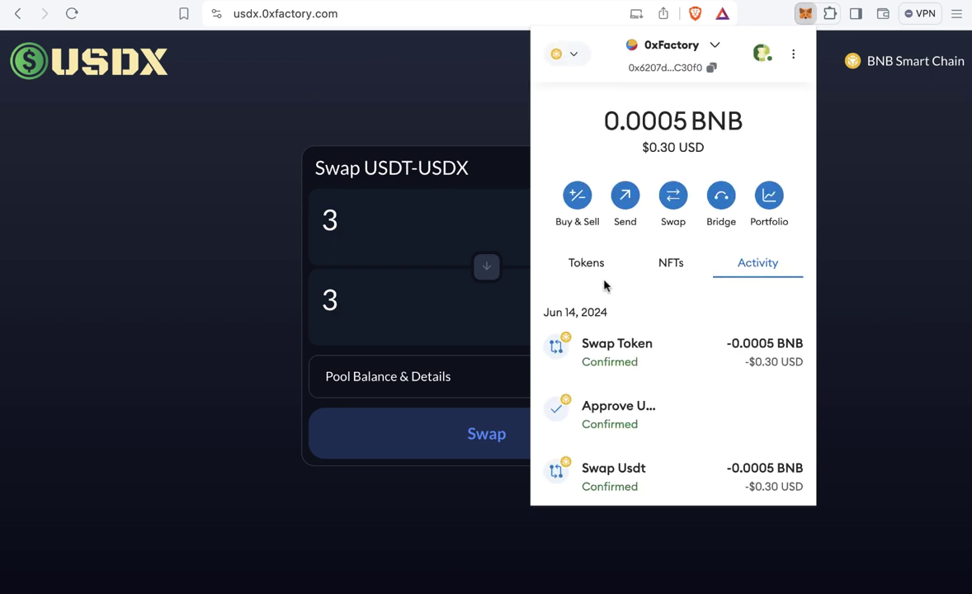
{"action": "left_click", "coordinate": [583, 266]}
{"action": "scroll", "coordinate": [613, 278], "scroll_direction": "down", "scroll_amount": 3}
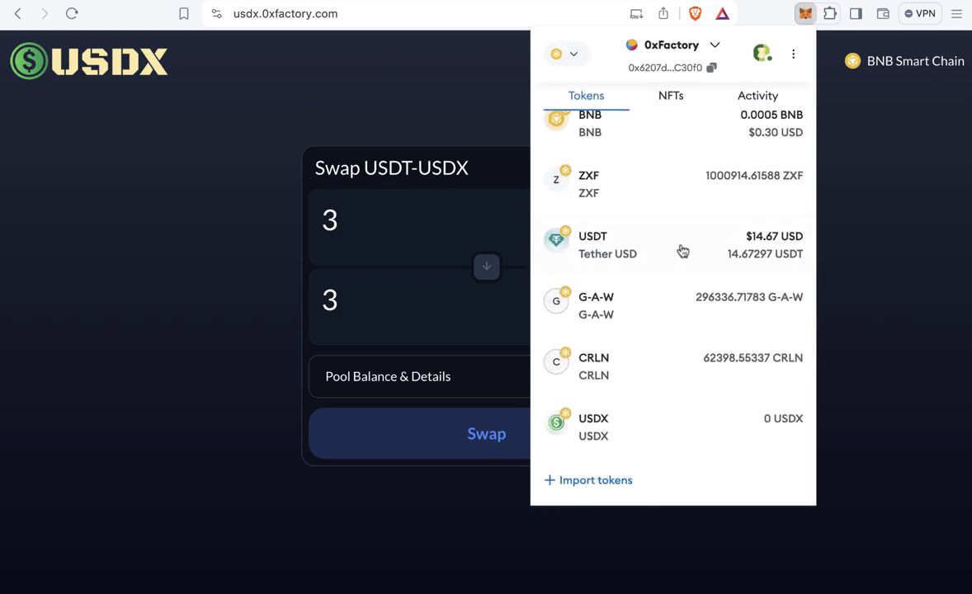
{"action": "scroll", "coordinate": [726, 268], "scroll_direction": "down", "scroll_amount": 1}
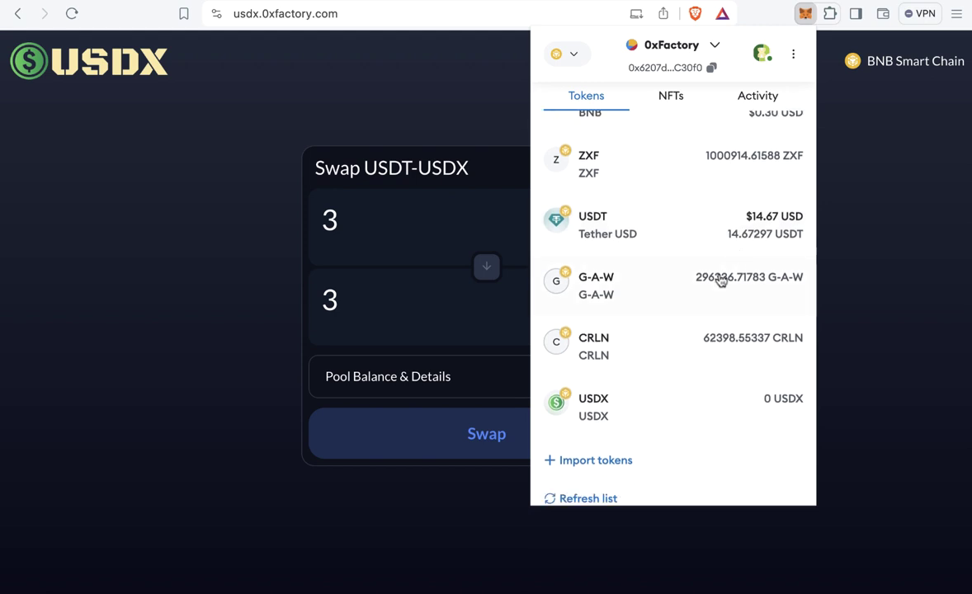
{"action": "left_click", "coordinate": [865, 383]}
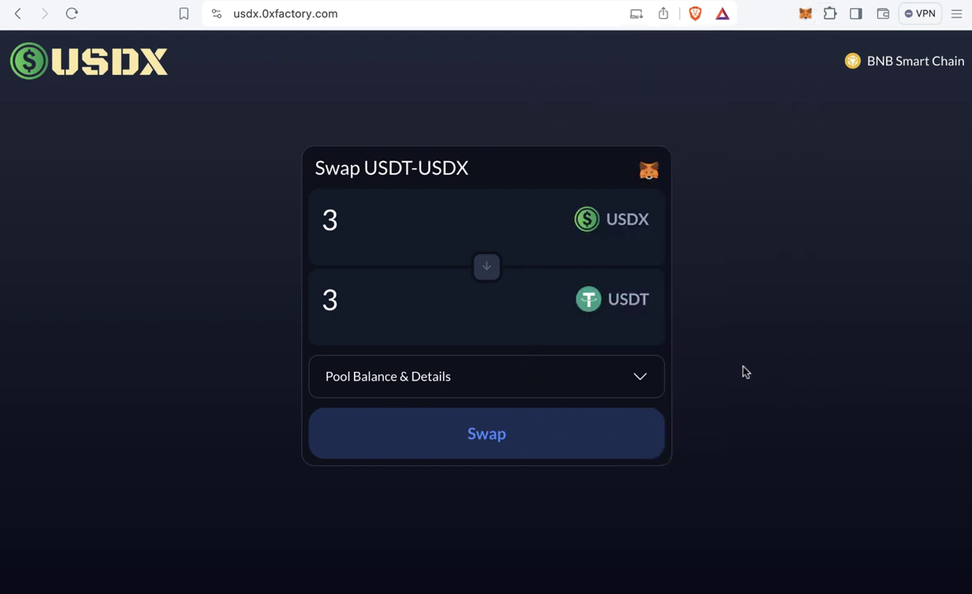
{"action": "left_click", "coordinate": [485, 265]}
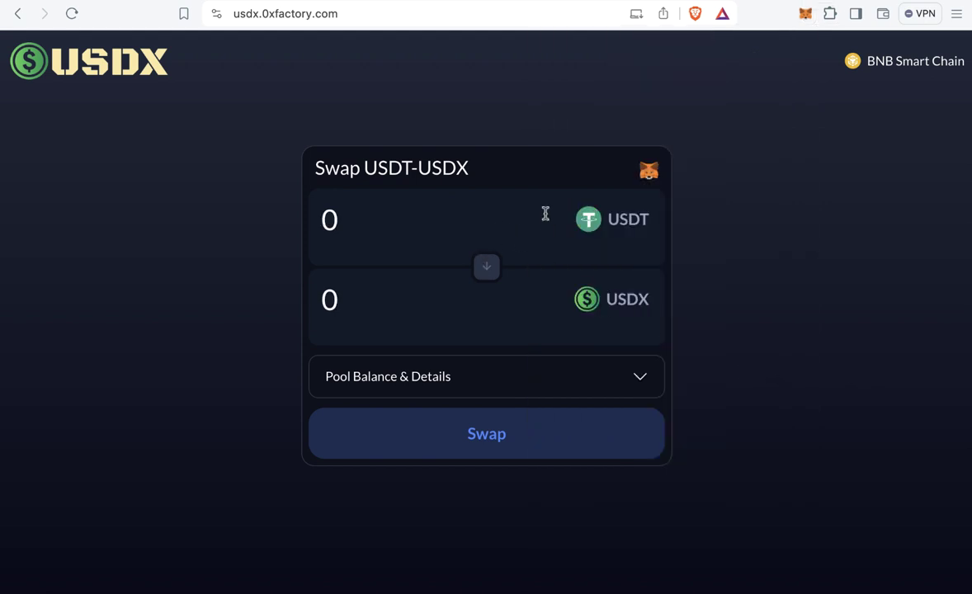